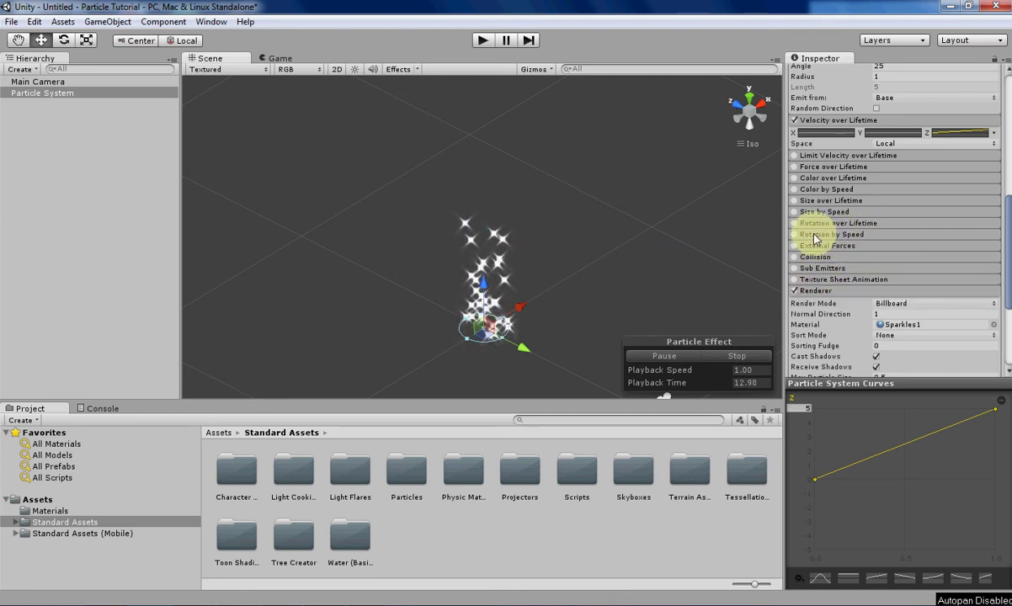
- Scroll through the particle system settings to check the particles' Start Speed value
scroll(825, 232, "up", 5)
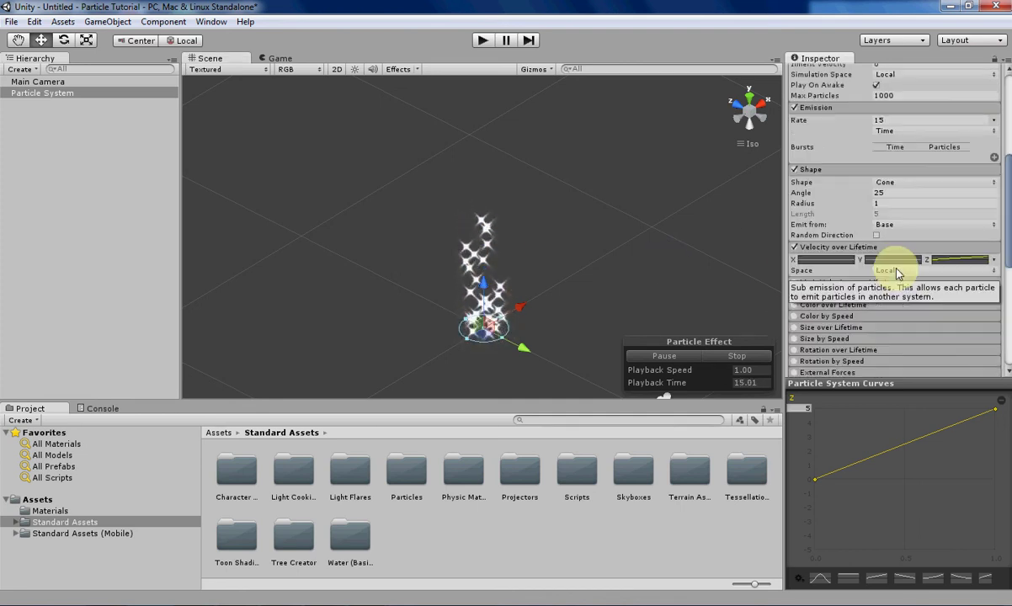
scroll(897, 274, "up", 2)
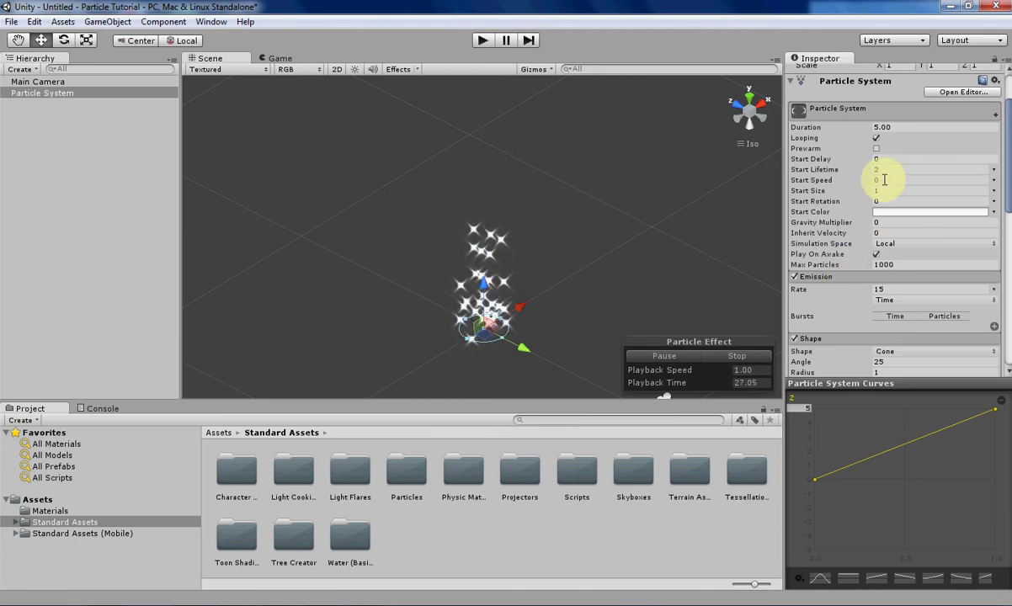
scroll(837, 255, "down", 5)
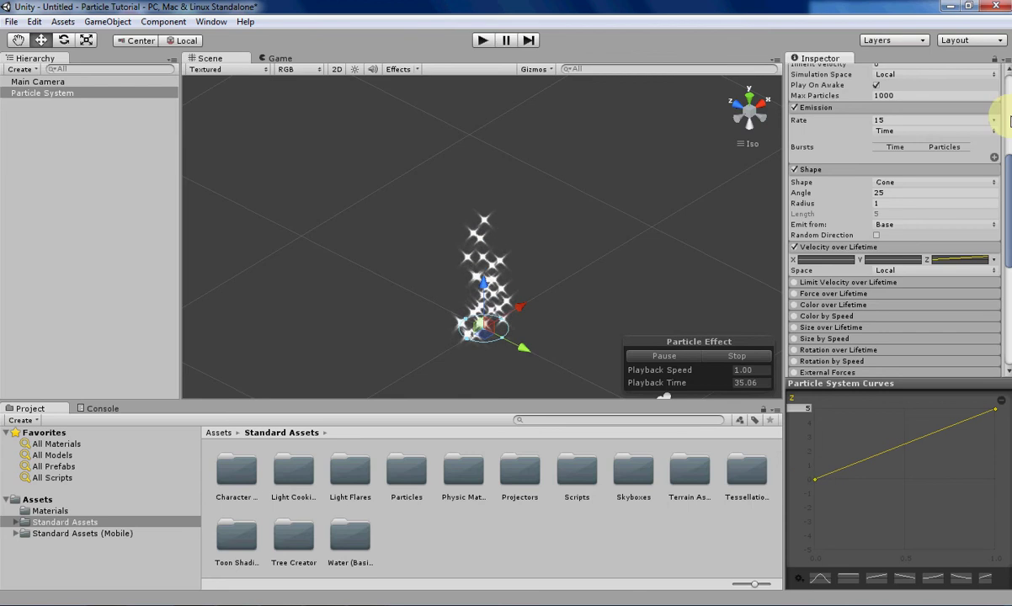
scroll(932, 232, "down", 2)
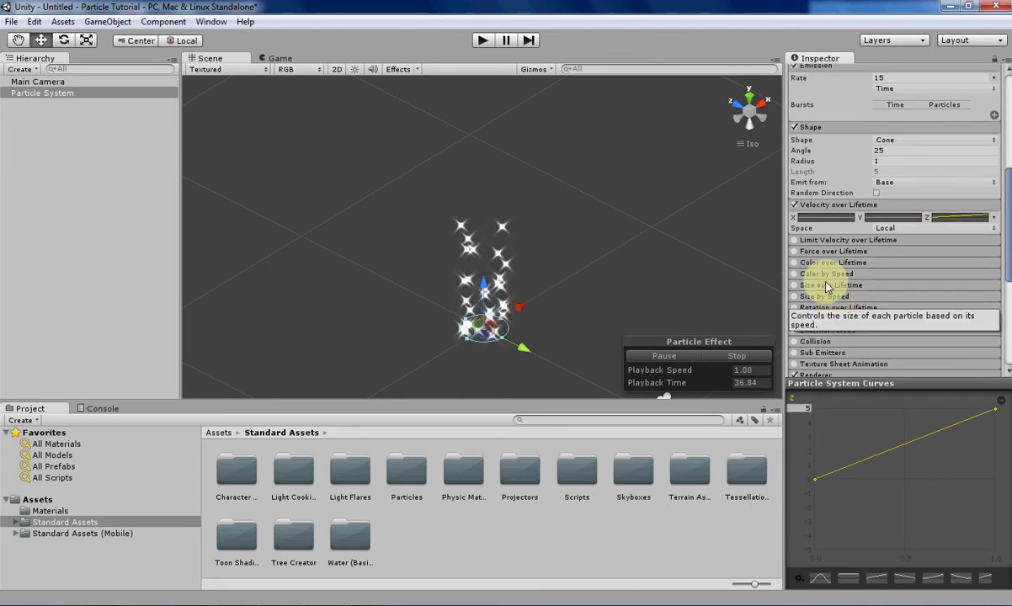
scroll(904, 309, "up", 6)
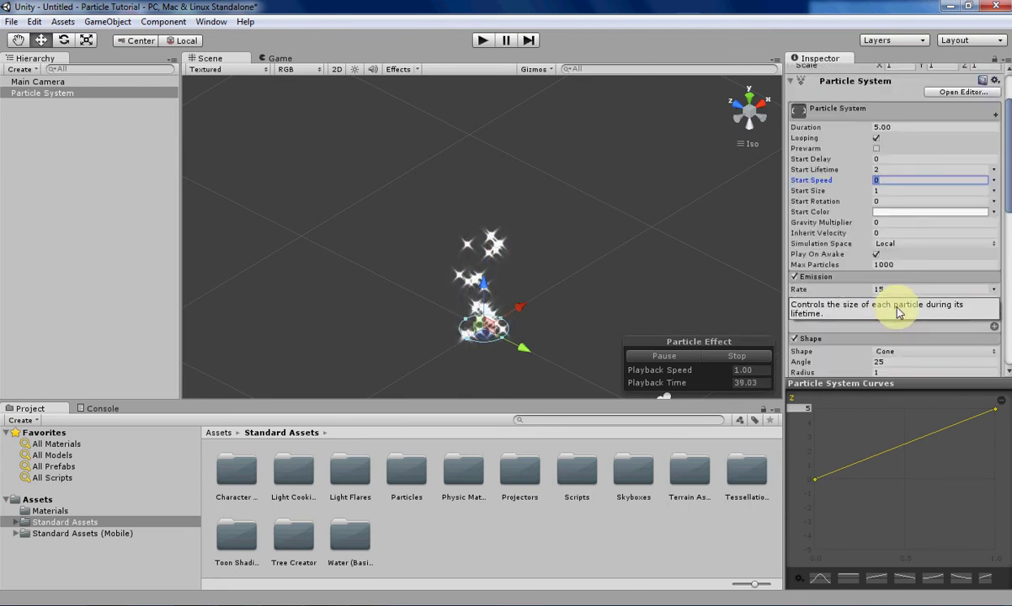
scroll(902, 314, "down", 6)
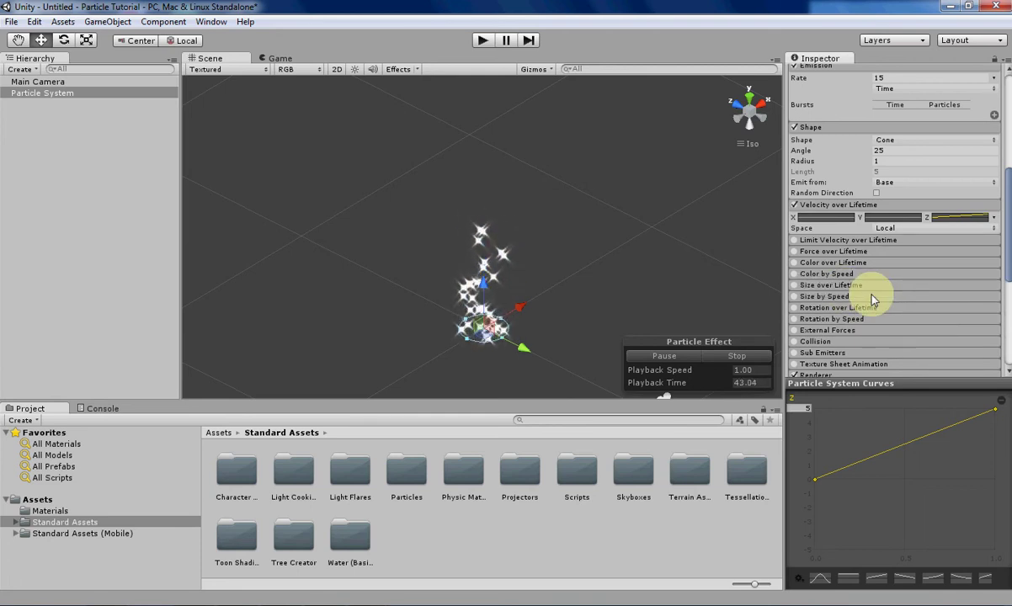
scroll(874, 297, "up", 5)
left_click(806, 185)
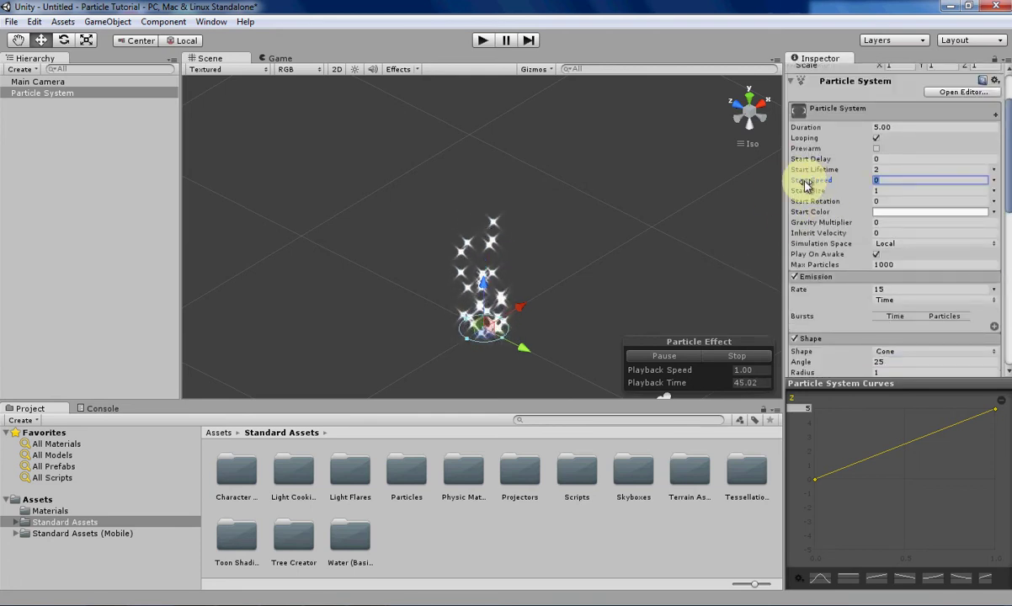
scroll(886, 235, "down", 5)
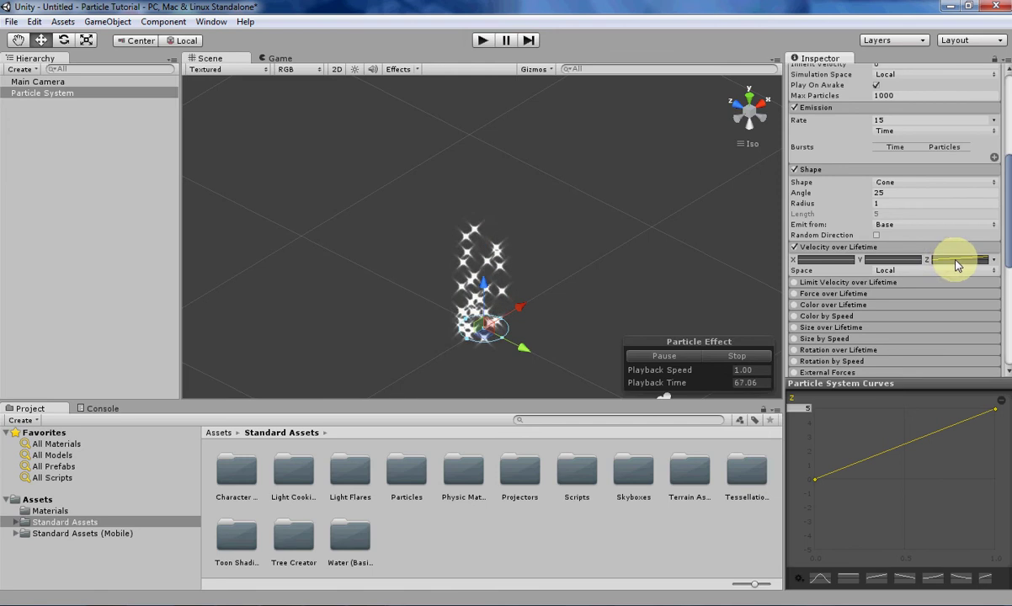
scroll(863, 254, "up", 3)
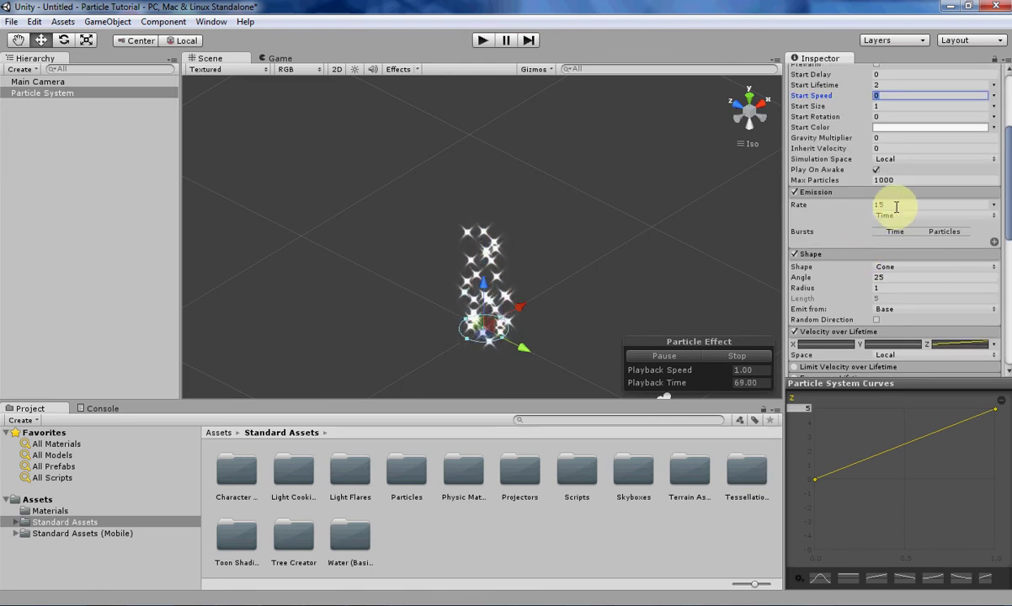
- Recentre the emitter in the scene and set the Shape cone Radius to 2
middle_click_drag(570, 323, 578, 271)
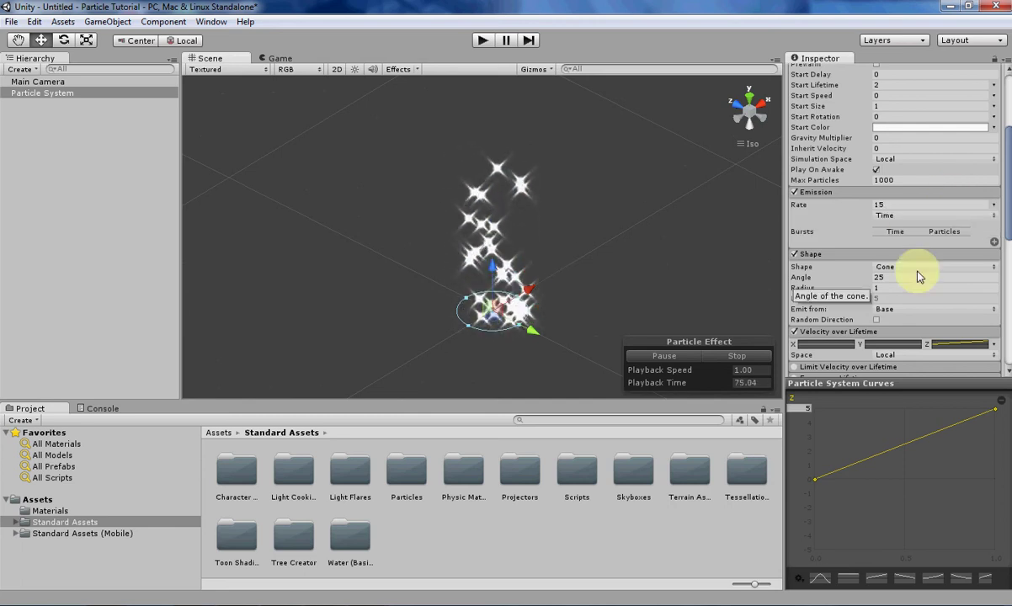
left_click(901, 289)
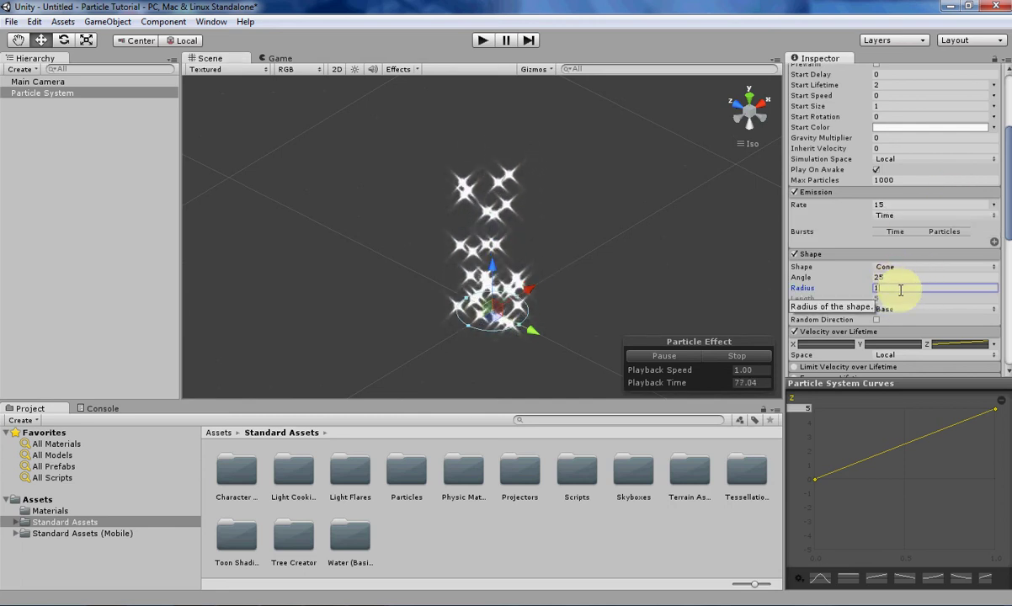
type("2")
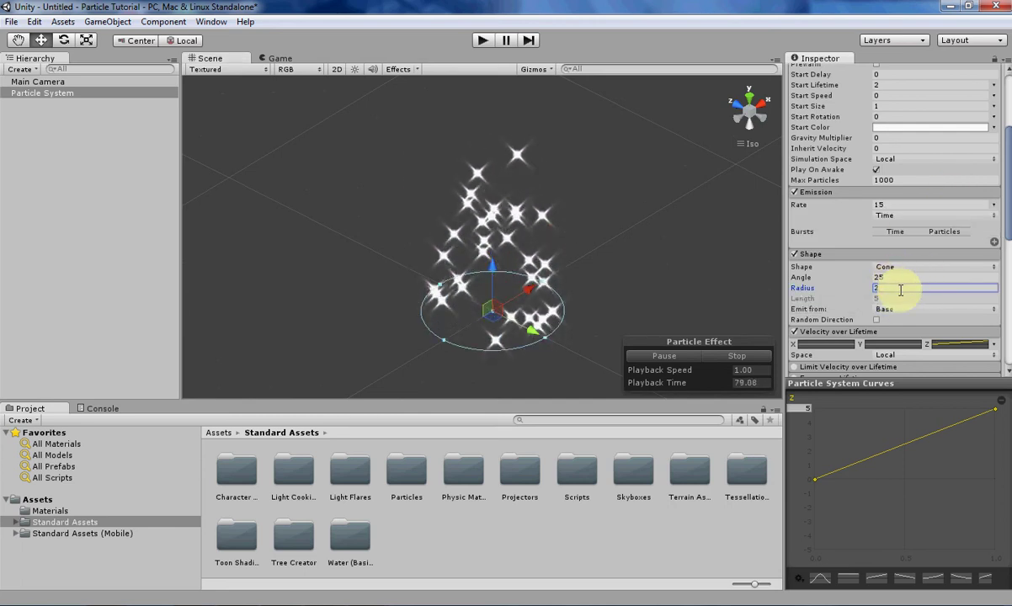
key("Return")
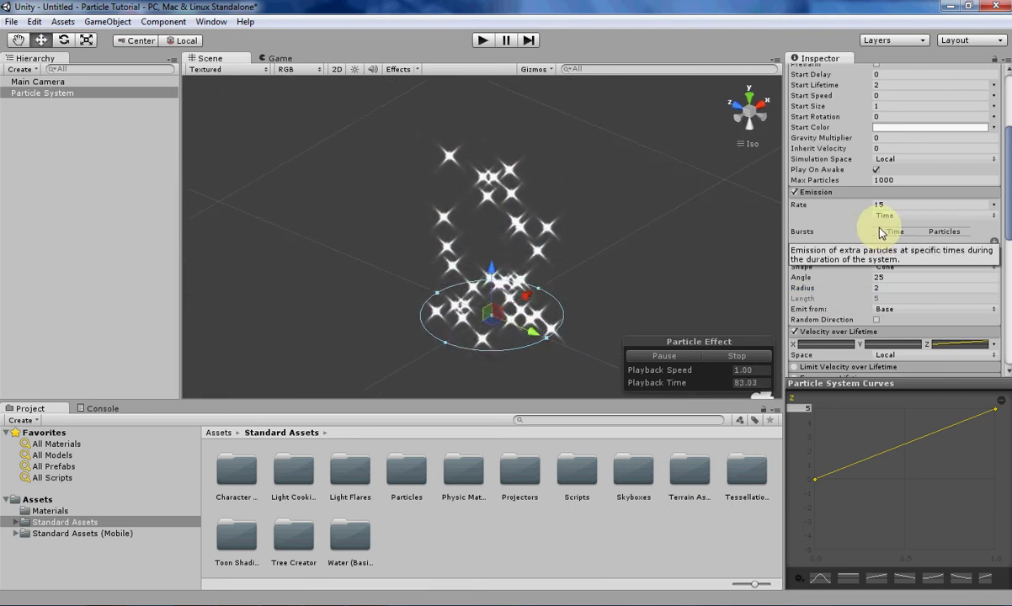
scroll(880, 232, "down", 5)
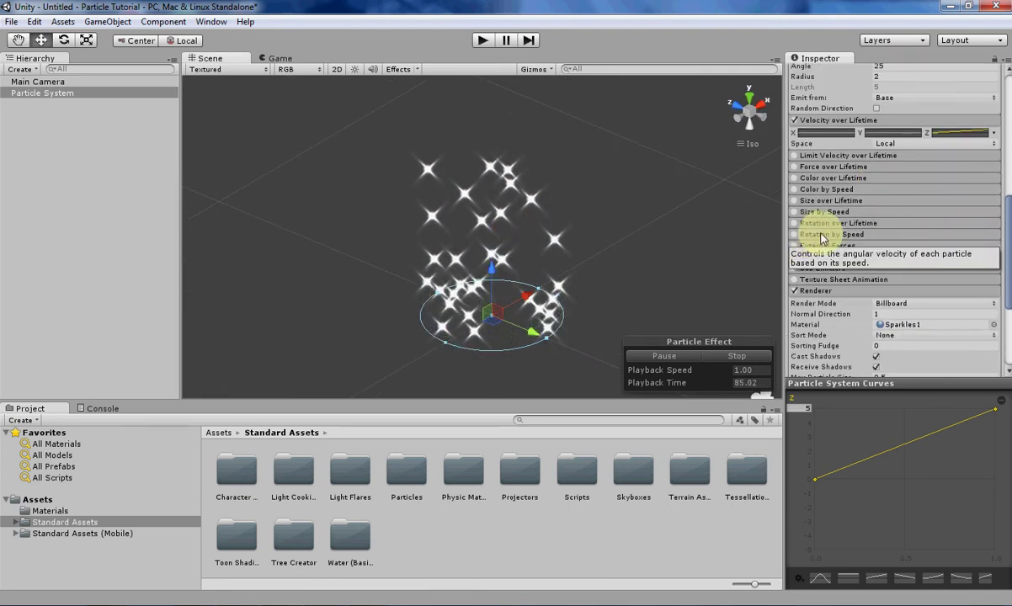
- Enable Rotation by Speed (Angular Velocity 45) and set the upper Speed Range value to 5
left_click(796, 235)
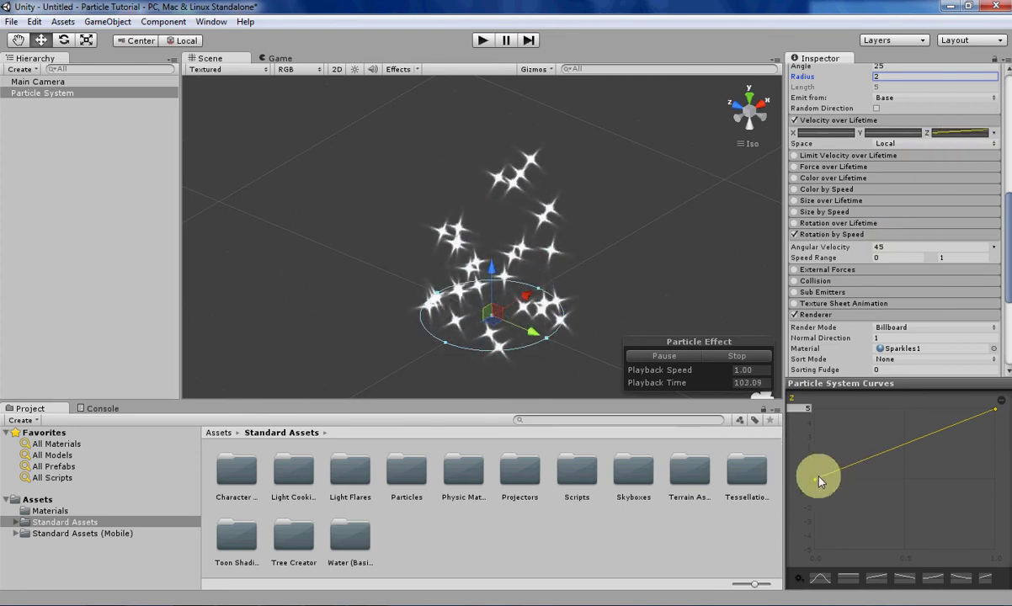
left_click(966, 257)
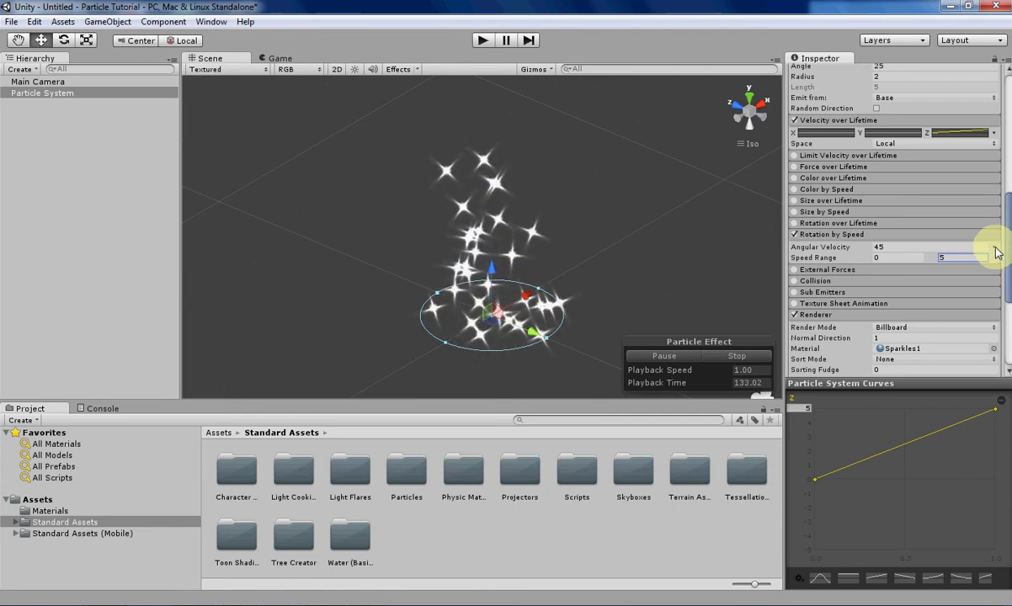
left_click(996, 253)
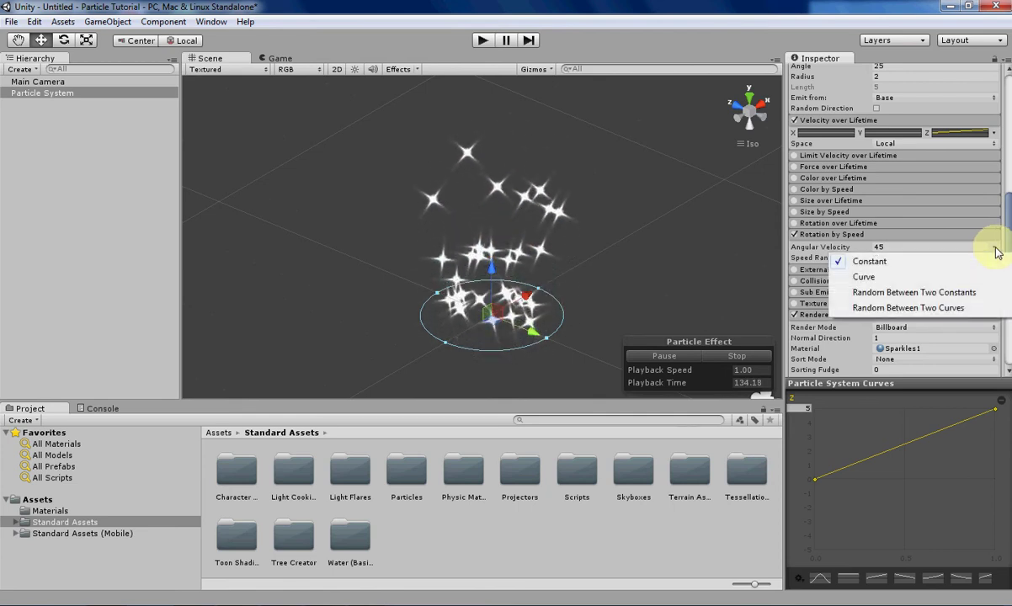
left_click(891, 279)
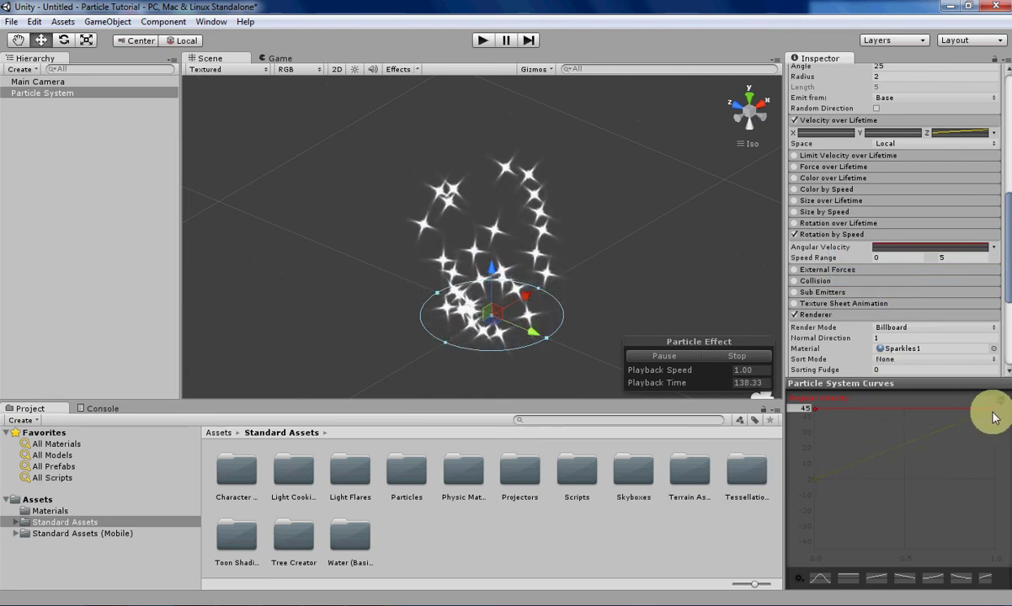
left_click(879, 580)
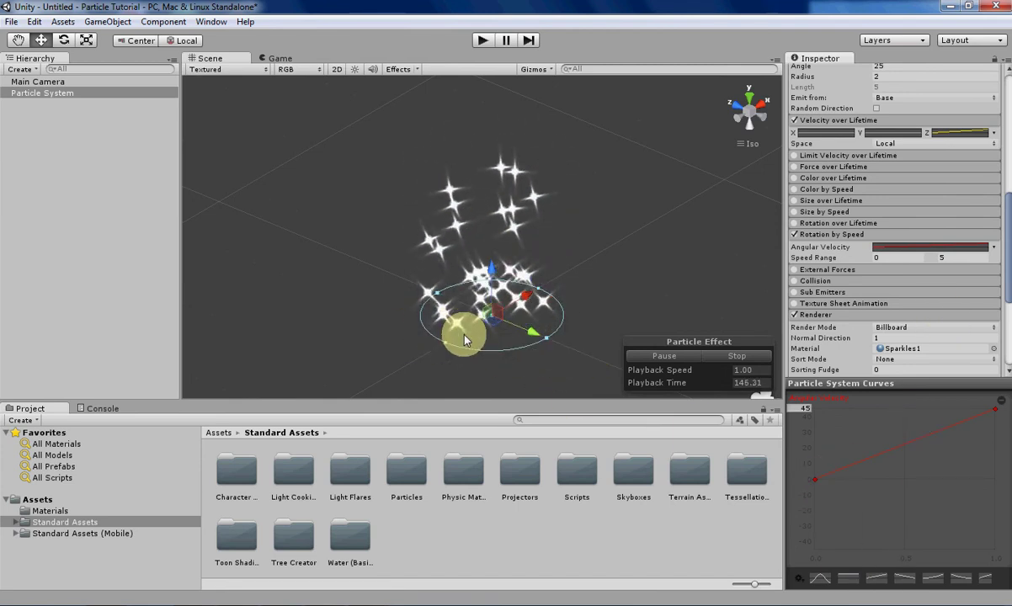
left_click_drag(418, 334, 447, 330, "alt")
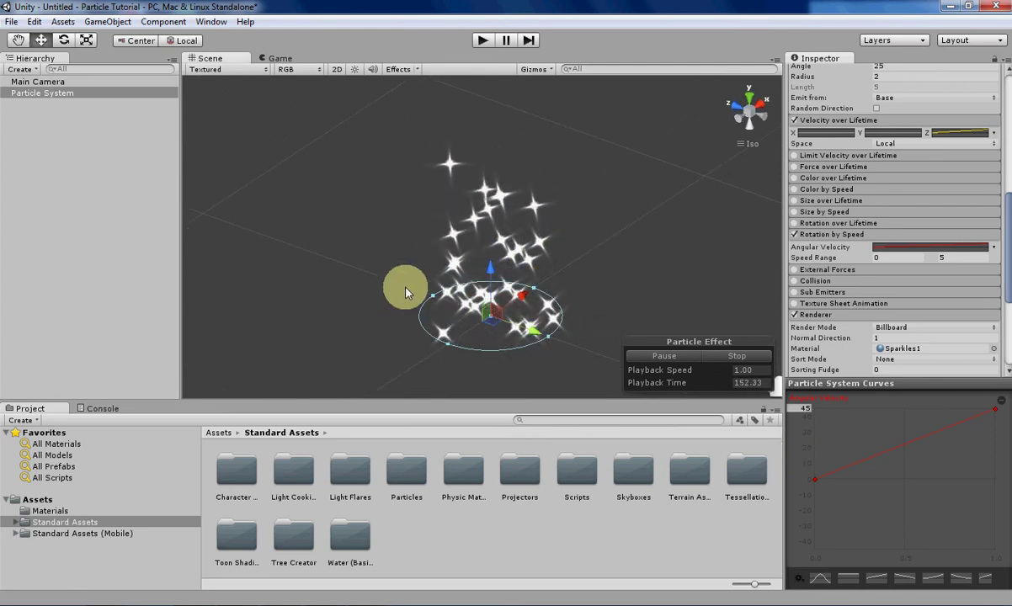
left_click(994, 248)
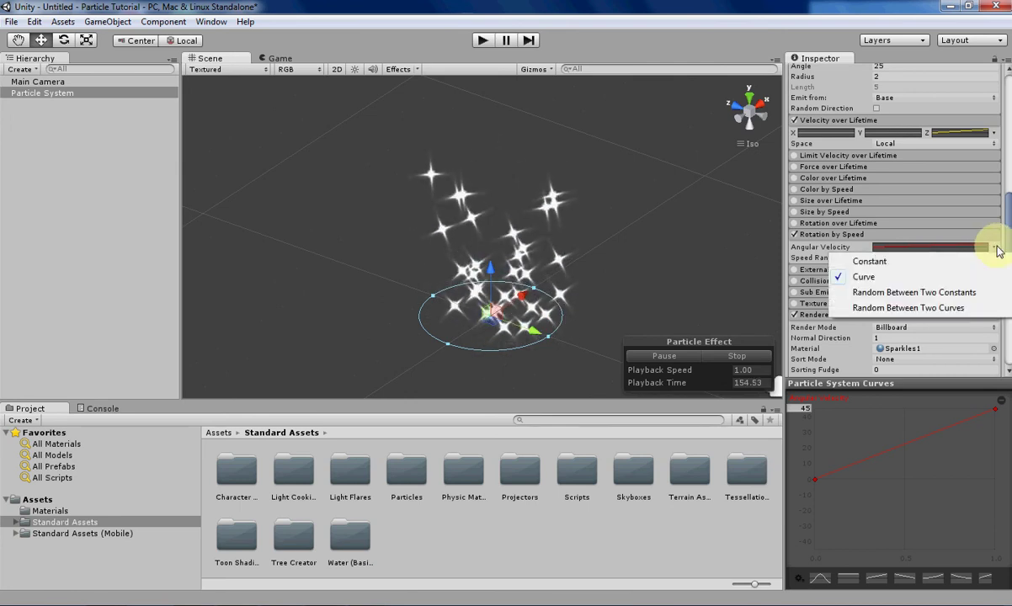
left_click(940, 309)
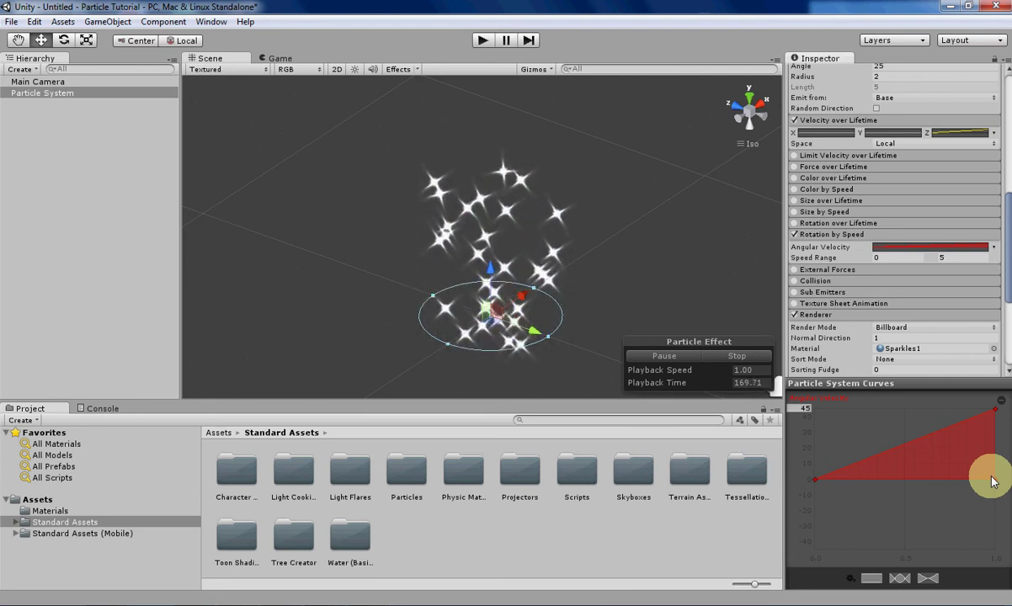
left_click(994, 249)
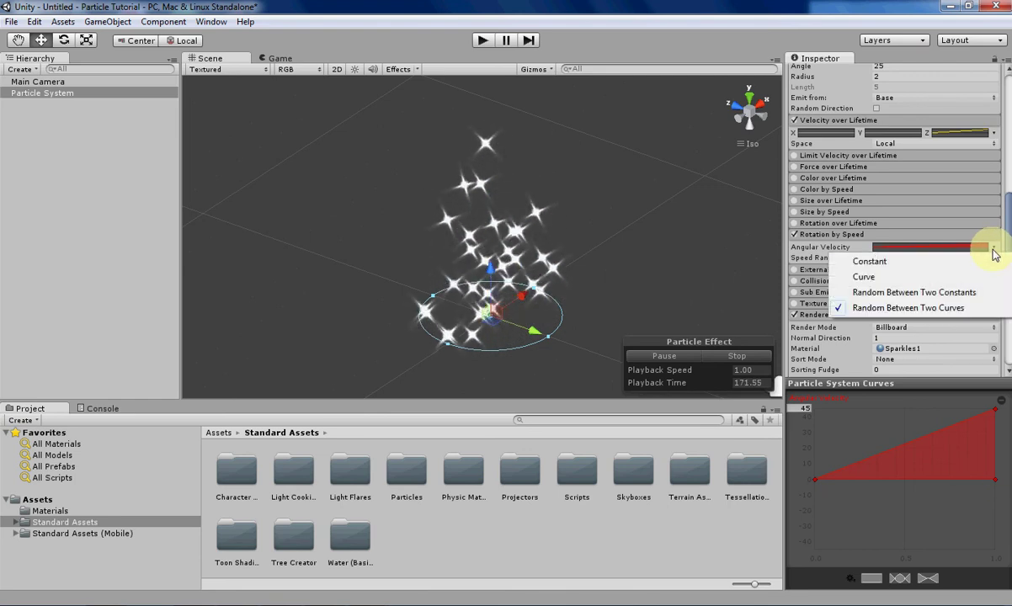
left_click(977, 292)
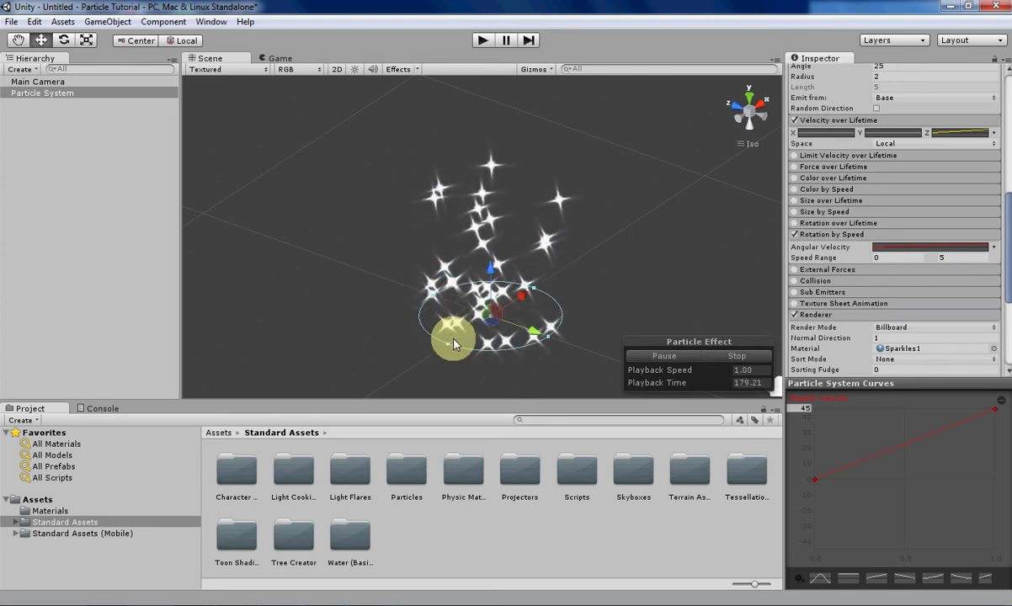
- Display the Velocity over Lifetime Z curve in the particle curve editor
scroll(906, 276, "up", 3)
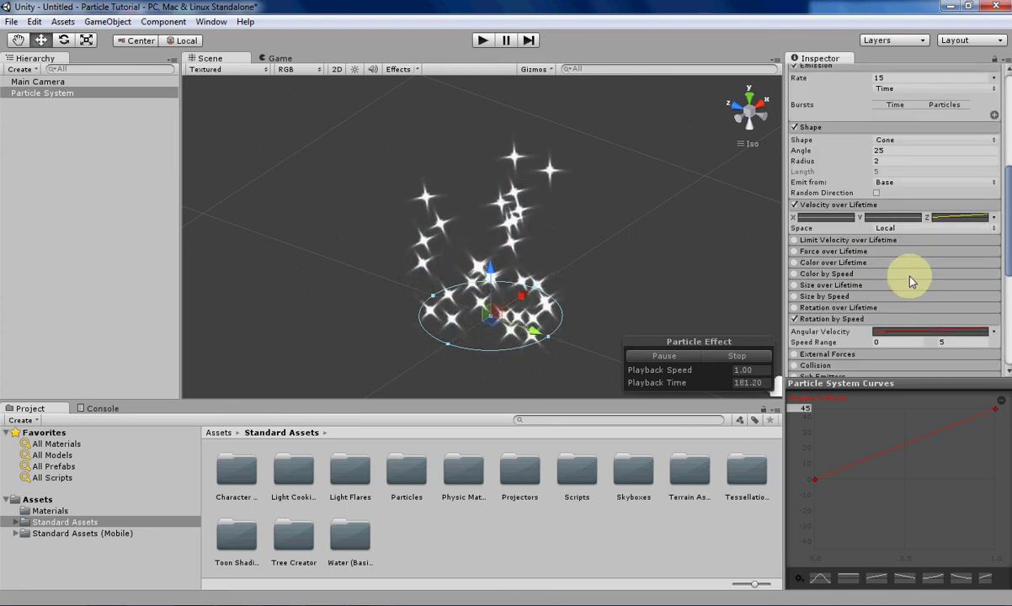
scroll(945, 289, "up", 5)
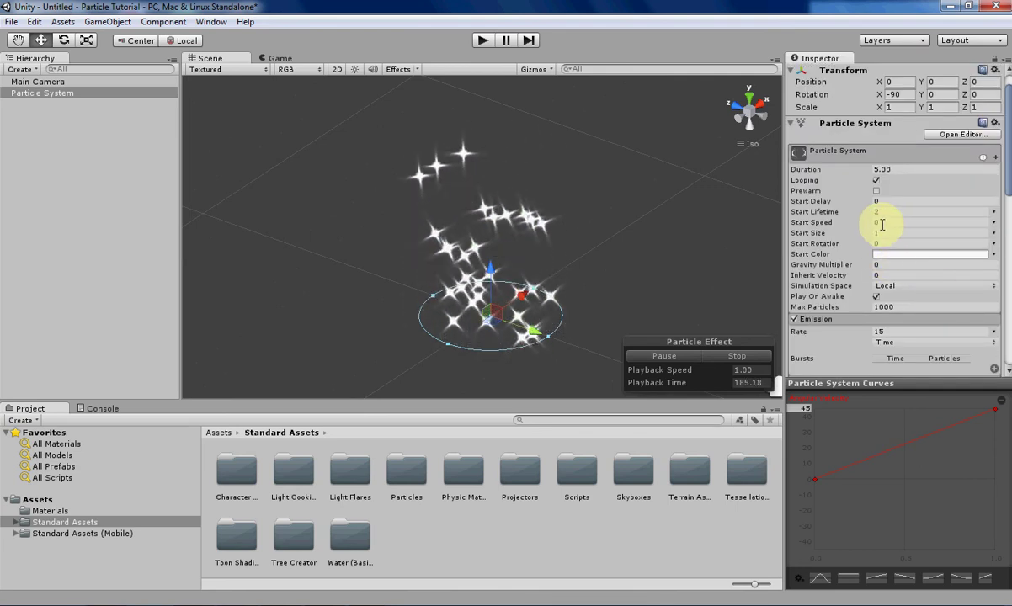
scroll(905, 242, "down", 8)
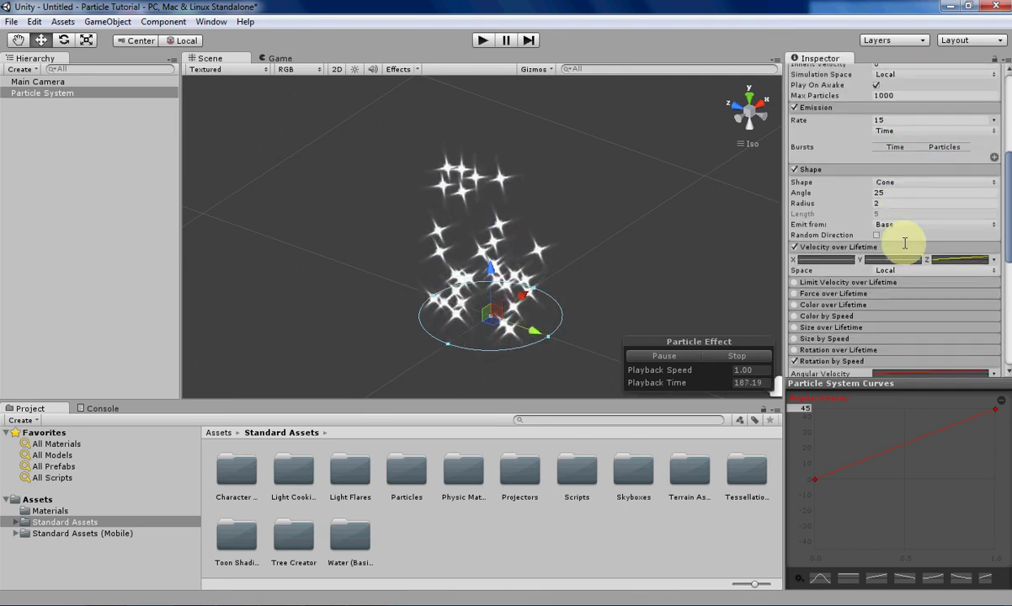
scroll(893, 244, "down", 3)
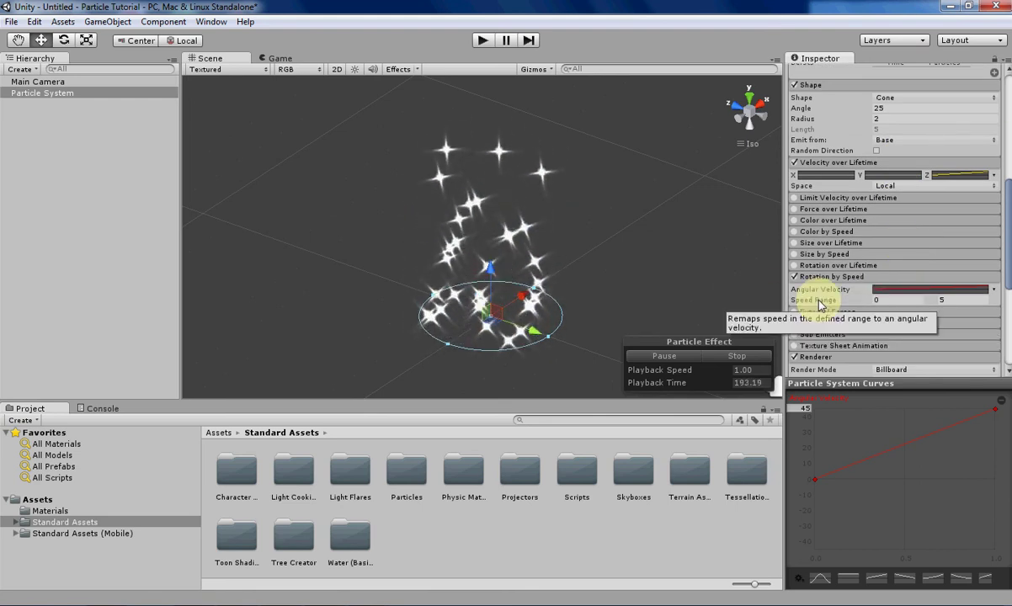
scroll(910, 175, "up", 8)
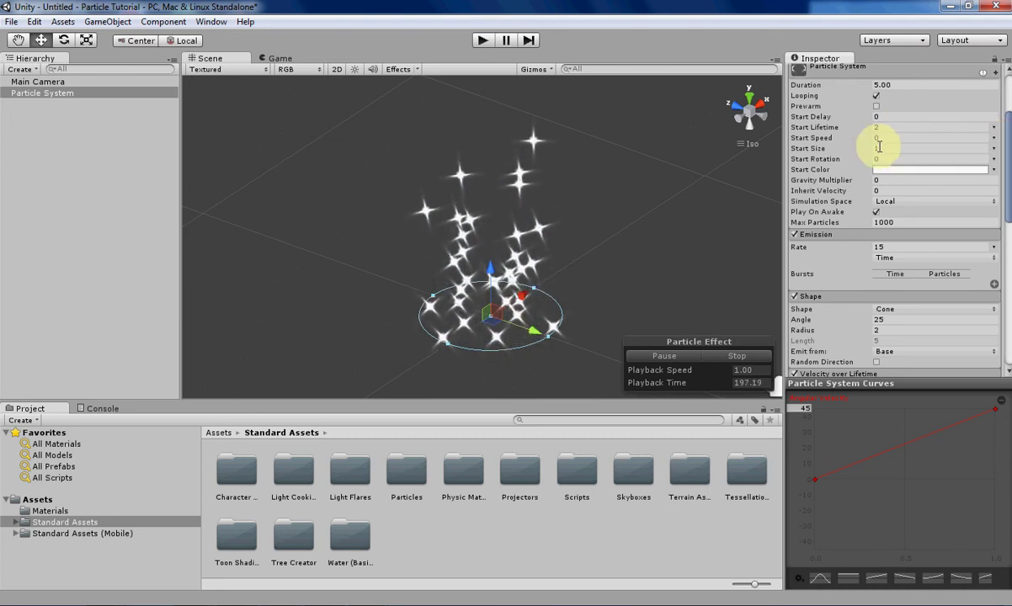
scroll(878, 147, "down", 8)
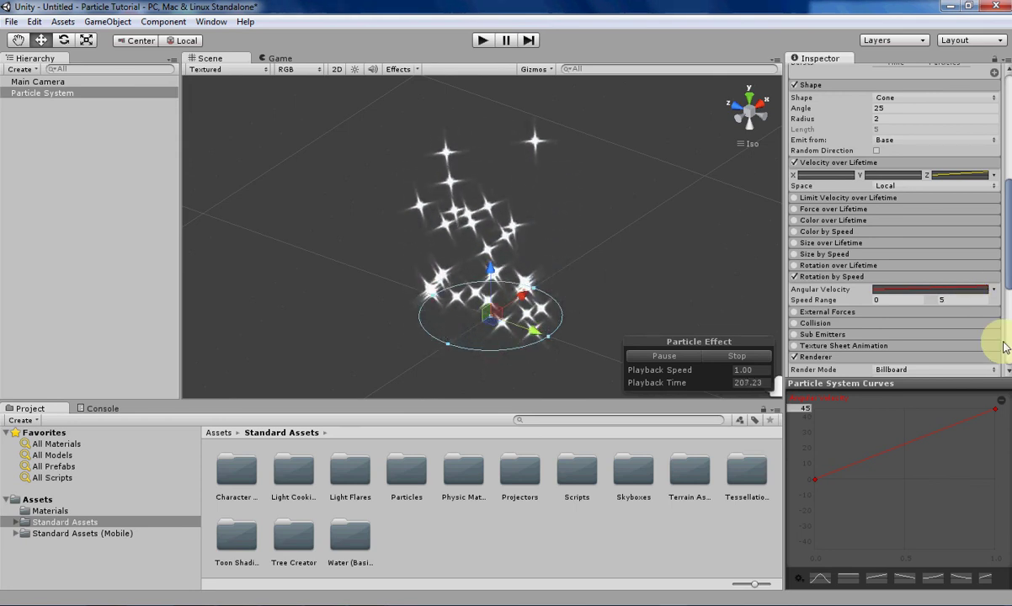
scroll(926, 320, "up", 5)
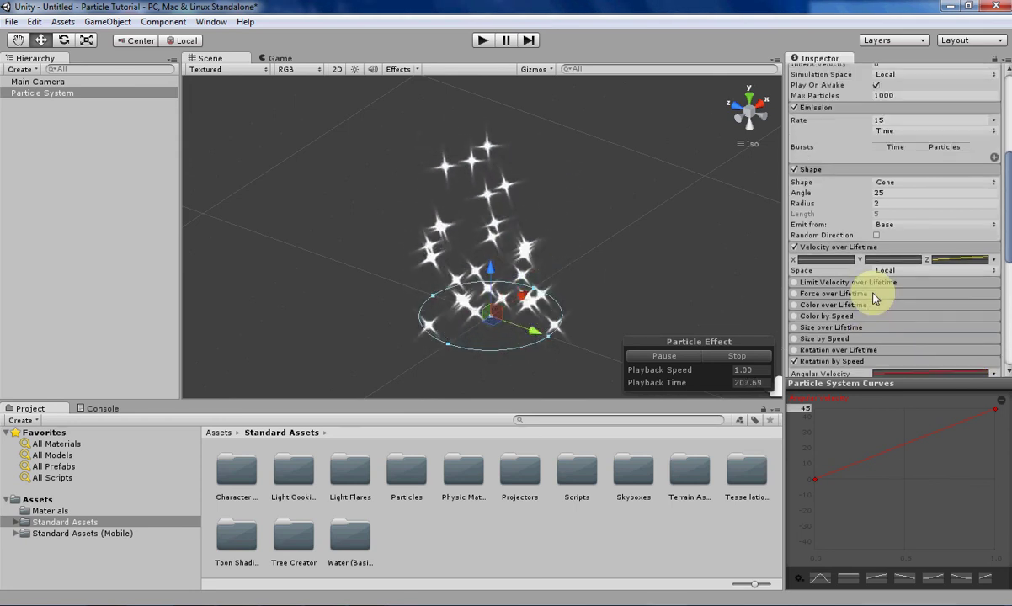
left_click(956, 260)
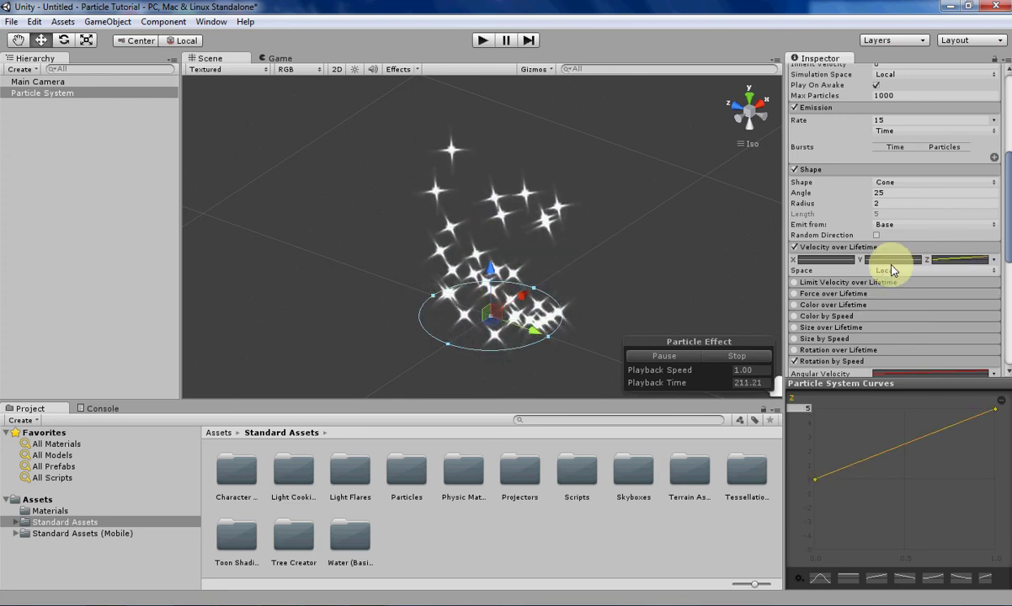
scroll(909, 345, "down", 2)
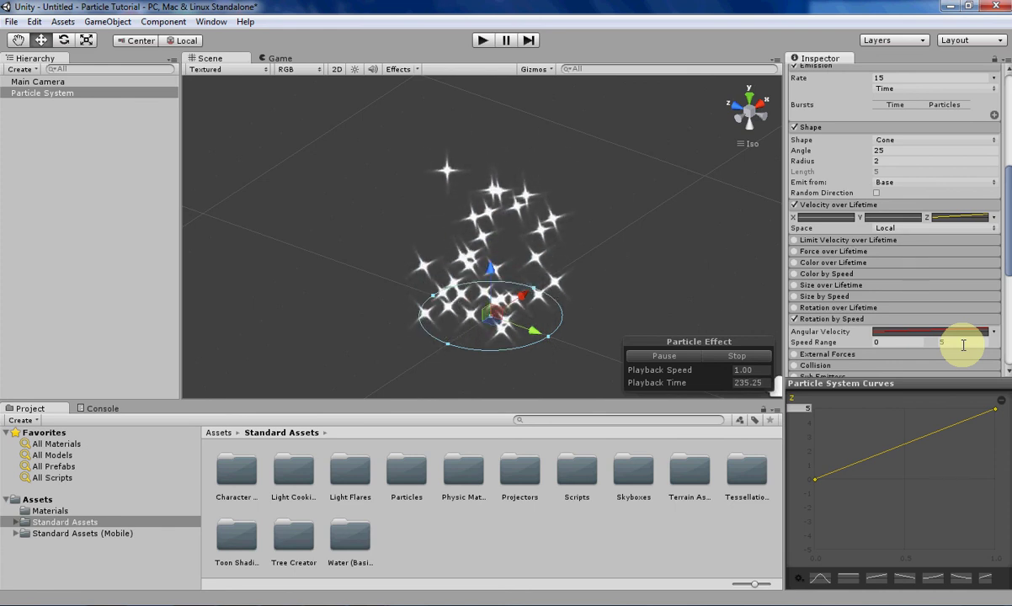
scroll(914, 261, "down", 3)
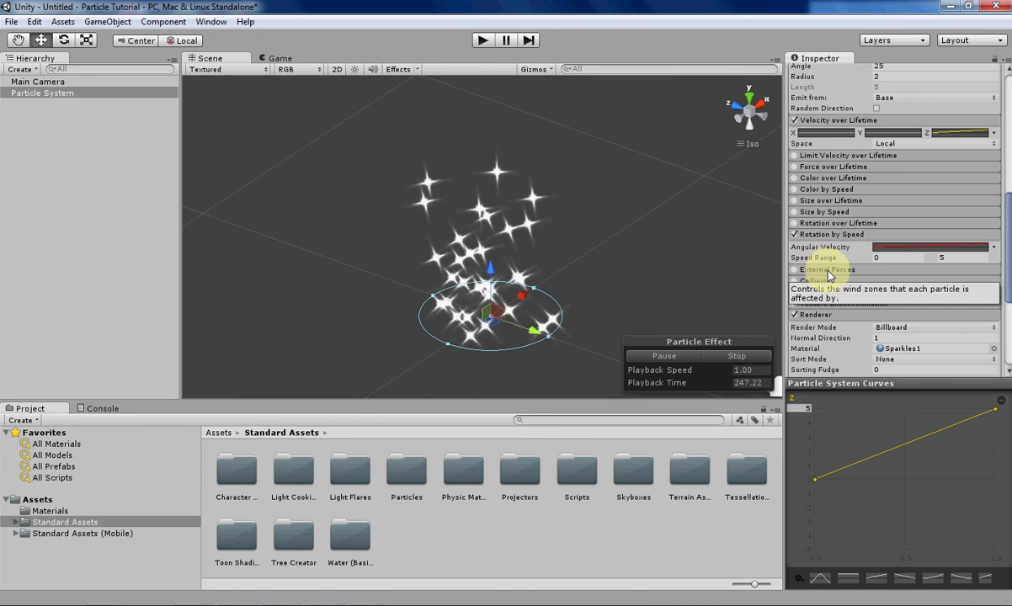
- Briefly expand the disabled Collision module's settings, then collapse them again
left_click(832, 282)
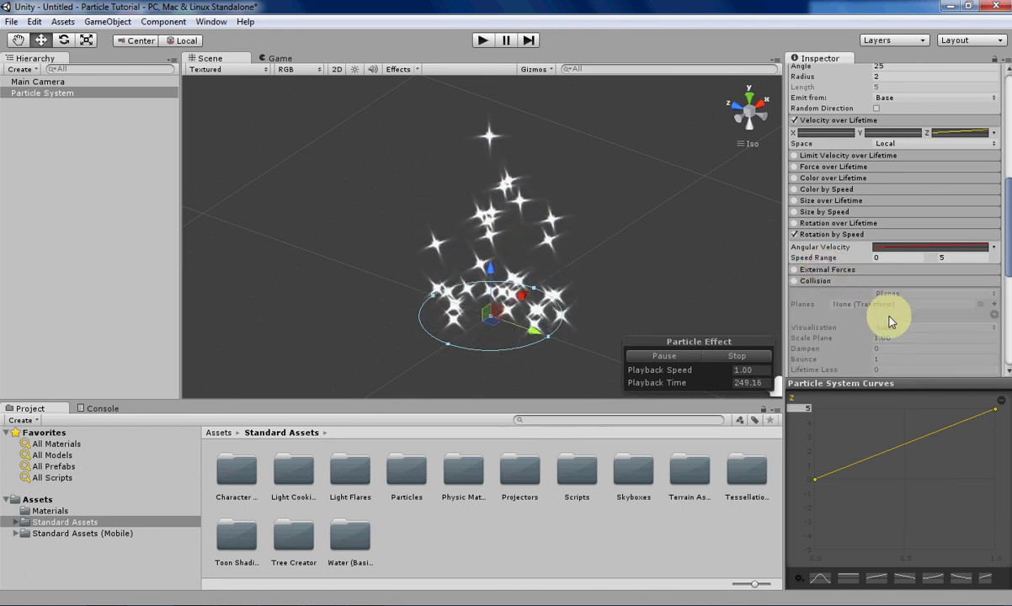
scroll(876, 295, "down", 3)
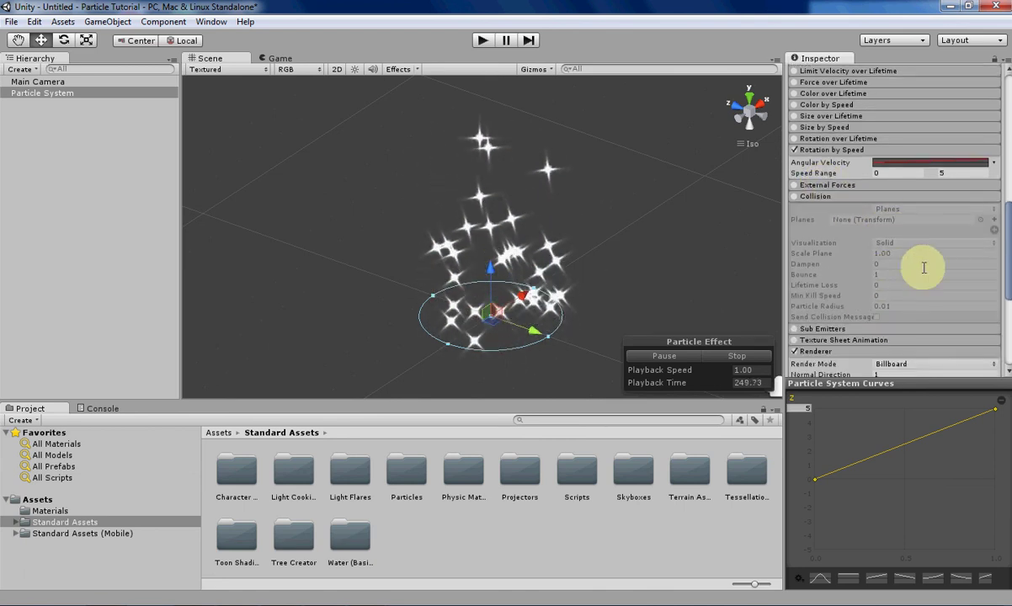
left_click(836, 197)
scroll(854, 227, "up", 3)
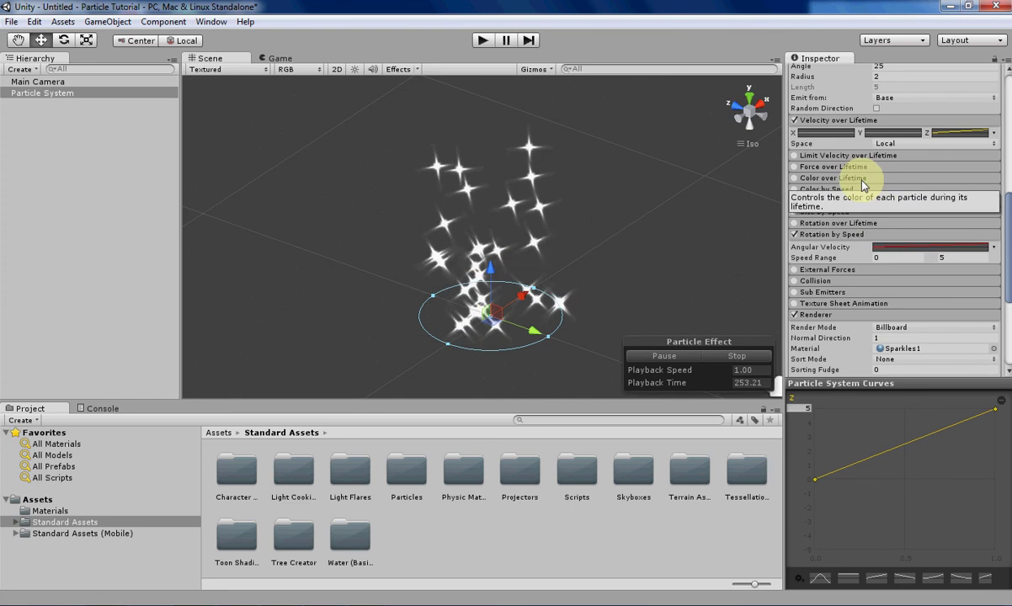